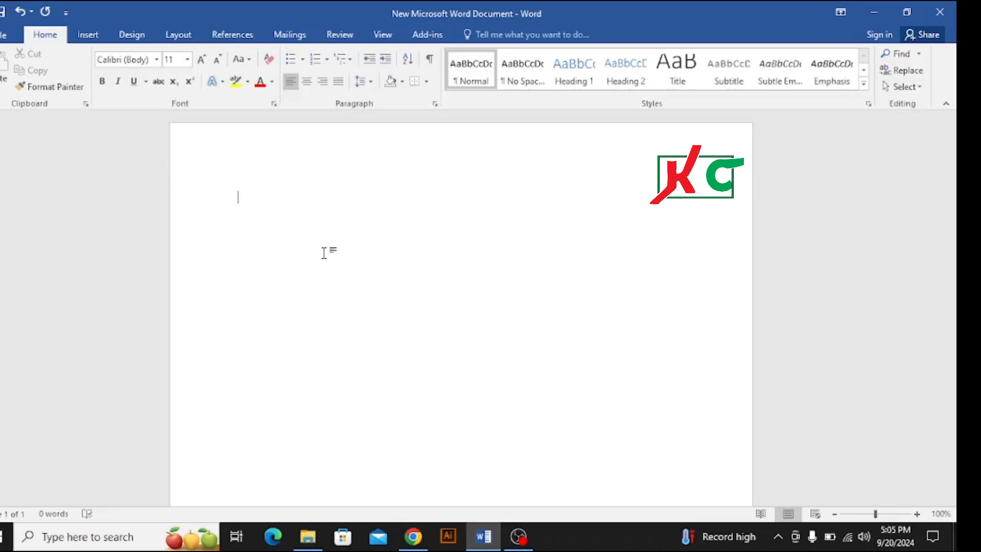
Write three form labels on separate lines: "Name:", "ID No:" and "Email Address:".
text(B)
text(N)
key(BackSpace)
key(BackSpace)
text(Name:)
key(Return)
text(ID No:)
key(Return)
text(Email)
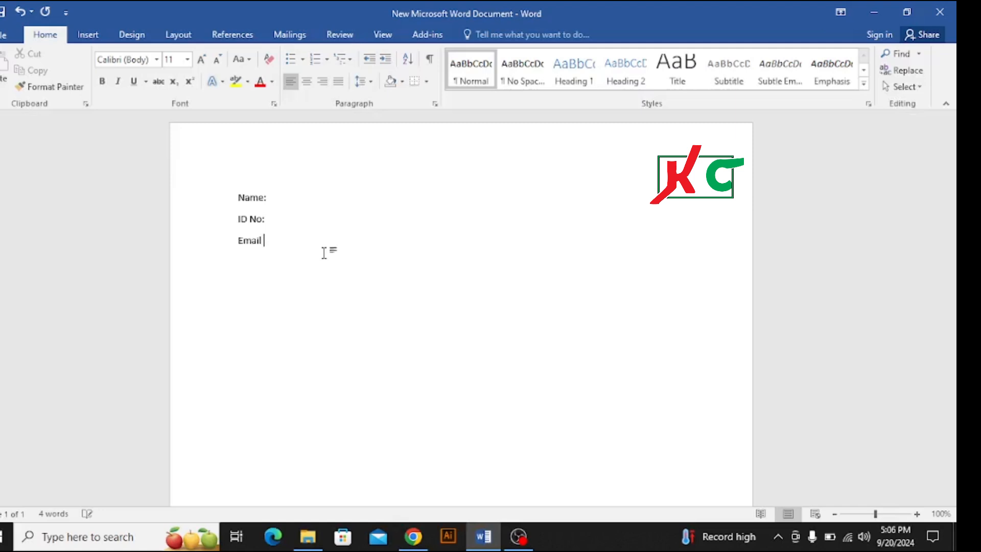
text( Address:)
Add a manual row of dots after each of the Name, ID No and Email Address labels.
click(284, 201)
text(.........................)
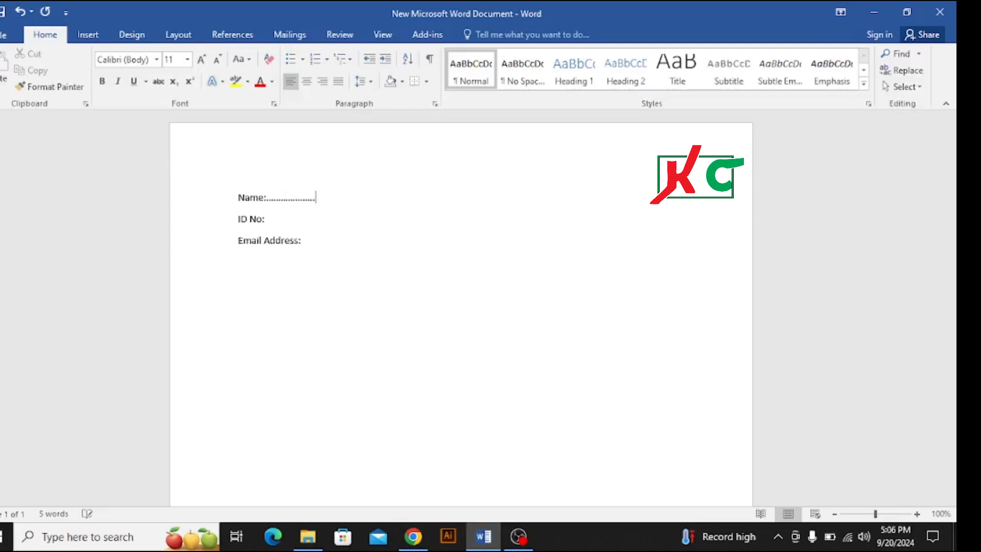
text(......)
click(265, 218)
text(..................)
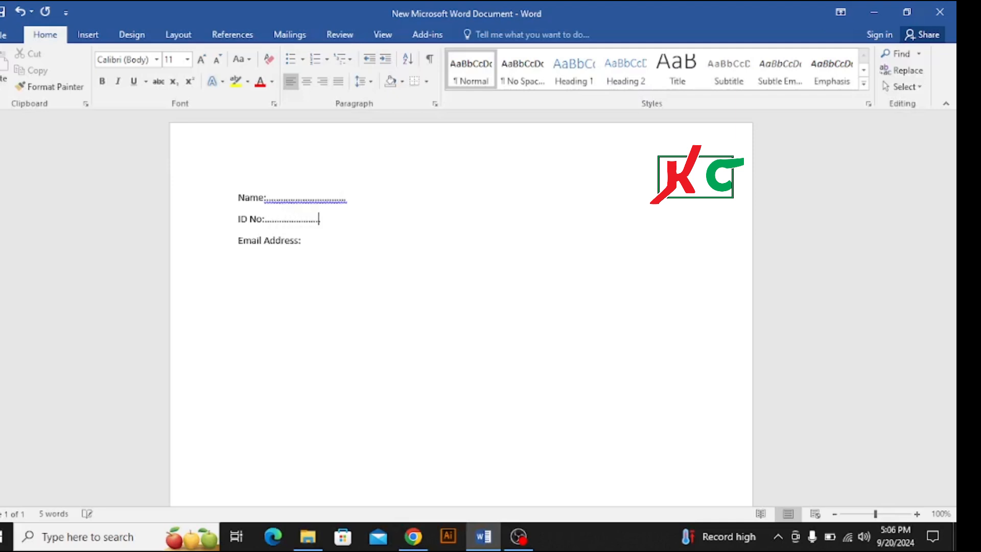
text(.............)
click(302, 240)
text(.....................)
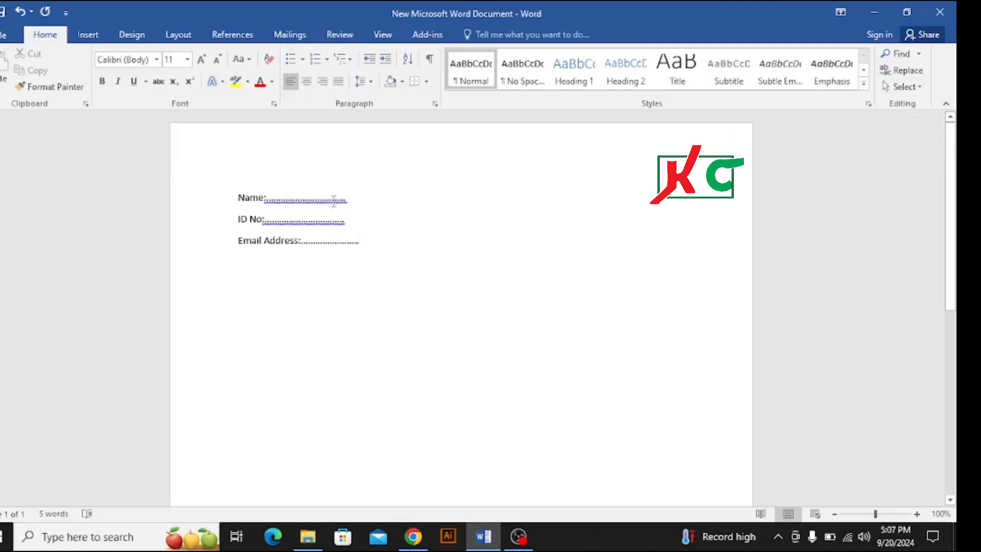
Delete the manually entered dots after all three labels, keeping only the label text and colons.
click(425, 199)
key(BackSpace)
key(BackSpace)
key(BackSpace)
key(BackSpace)
key(BackSpace)
key(BackSpace)
key(BackSpace)
key(BackSpace)
key(BackSpace)
key(BackSpace)
key(BackSpace)
key(BackSpace)
key(BackSpace)
key(BackSpace)
key(BackSpace)
key(BackSpace)
key(BackSpace)
key(BackSpace)
key(BackSpace)
key(BackSpace)
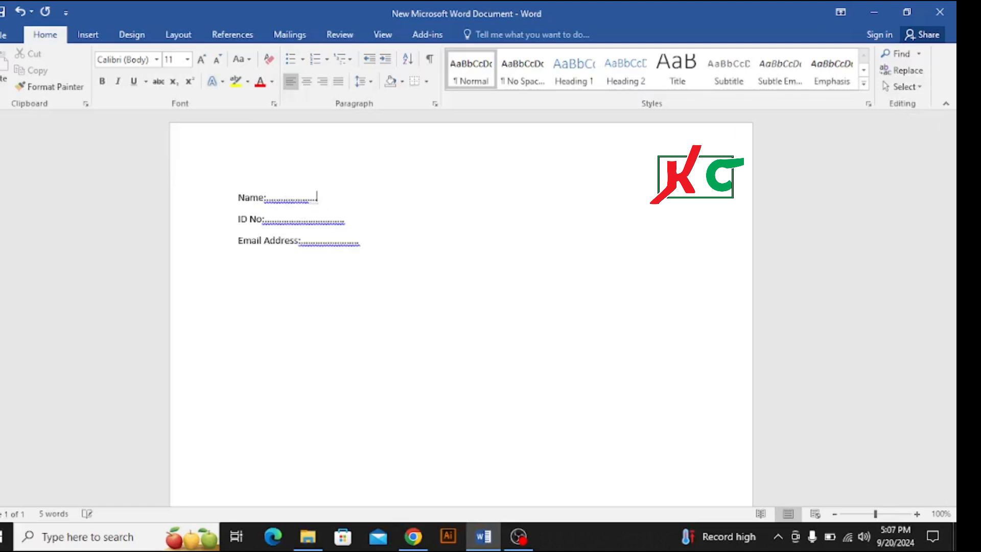
key(BackSpace)
key(BackSpace)
key(BackSpace)
key(BackSpace)
key(BackSpace)
key(BackSpace)
key(Down)
key(Right)
key(Right)
key(Right)
key(Right)
key(Right)
key(Right)
key(Right)
key(Right)
key(Right)
key(Right)
key(Right)
key(Right)
key(Right)
key(Right)
key(Right)
key(Right)
key(Right)
key(Right)
key(Right)
key(Right)
key(Right)
key(Right)
key(Right)
key(Right)
key(Right)
key(Right)
key(Right)
key(Right)
key(Right)
key(Right)
key(Right)
key(Right)
key(Right)
key(Right)
key(Right)
key(Right)
key(Right)
key(Right)
key(Right)
key(Right)
key(BackSpace)
key(BackSpace)
key(BackSpace)
key(BackSpace)
key(BackSpace)
key(BackSpace)
key(BackSpace)
key(BackSpace)
key(BackSpace)
key(BackSpace)
key(BackSpace)
key(BackSpace)
key(BackSpace)
key(BackSpace)
key(BackSpace)
key(BackSpace)
key(BackSpace)
key(BackSpace)
key(BackSpace)
key(BackSpace)
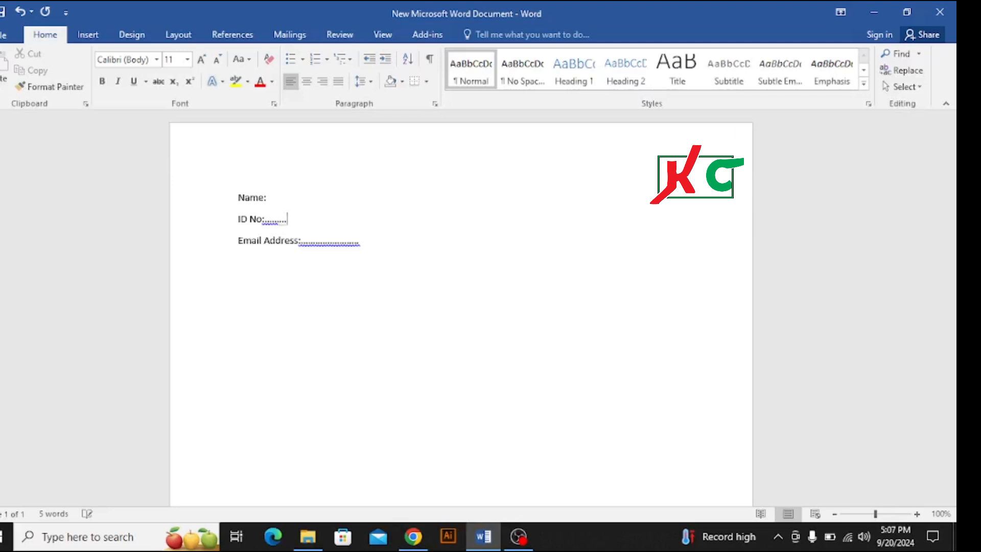
key(Down)
key(Right)
key(Right)
key(Right)
key(Right)
key(Right)
key(Right)
key(Right)
key(Right)
key(Right)
key(Right)
key(Right)
key(Right)
key(Right)
key(Right)
key(Right)
key(Right)
key(Right)
key(Right)
key(Right)
key(Right)
key(Right)
key(Right)
key(Right)
key(Right)
key(Right)
key(BackSpace)
key(BackSpace)
key(BackSpace)
key(BackSpace)
key(BackSpace)
key(BackSpace)
key(BackSpace)
key(BackSpace)
key(BackSpace)
key(BackSpace)
key(BackSpace)
key(BackSpace)
key(BackSpace)
key(BackSpace)
key(BackSpace)
key(BackSpace)
key(BackSpace)
key(BackSpace)
key(BackSpace)
key(BackSpace)
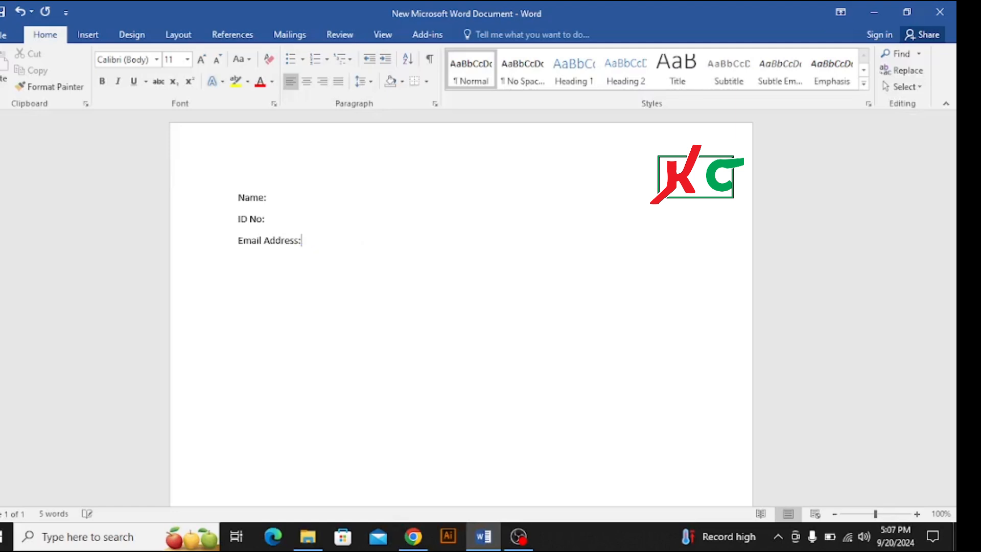
Set a tab stop at 3.5" with dotted leader 2 for all three label lines.
click(236, 198)
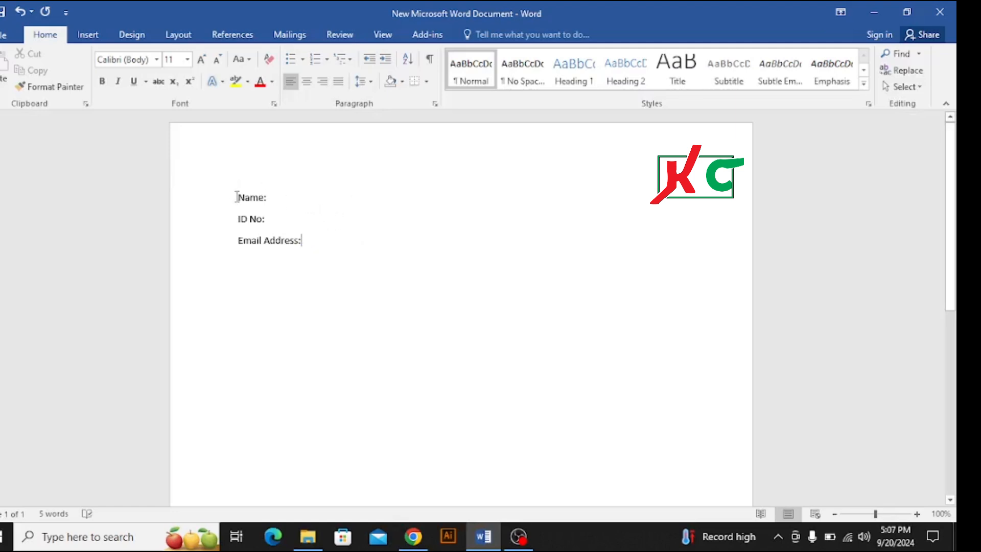
drag(236, 198, 329, 255)
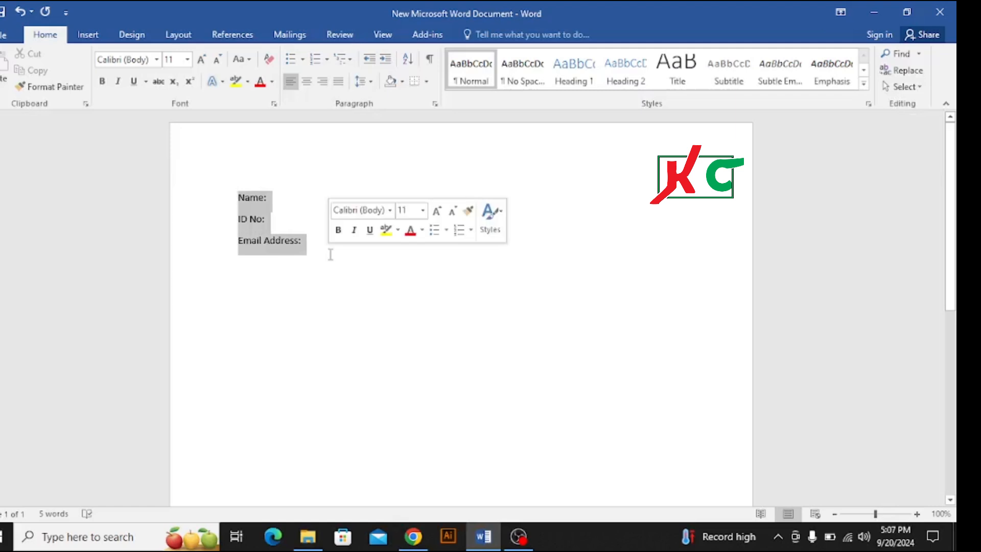
right_click(271, 237)
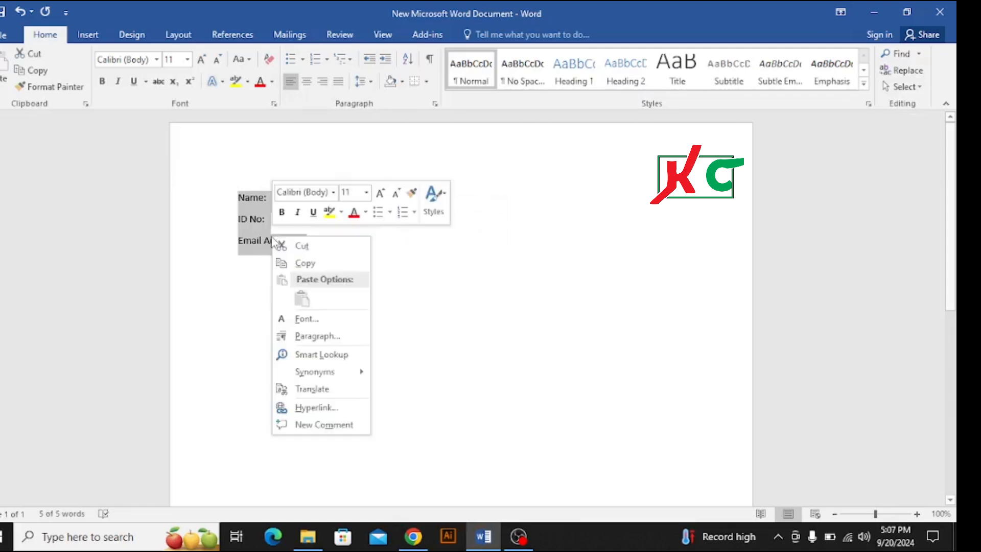
click(333, 342)
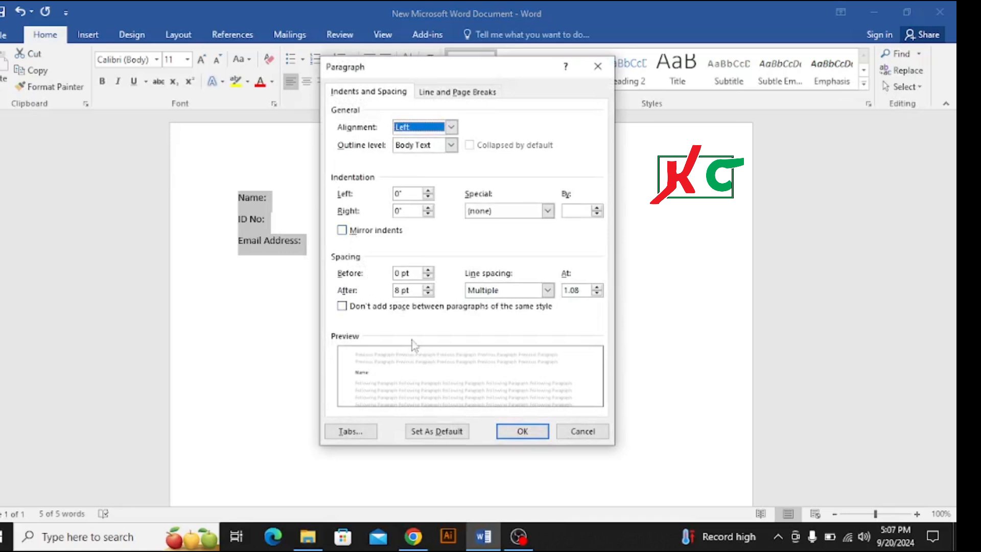
click(346, 433)
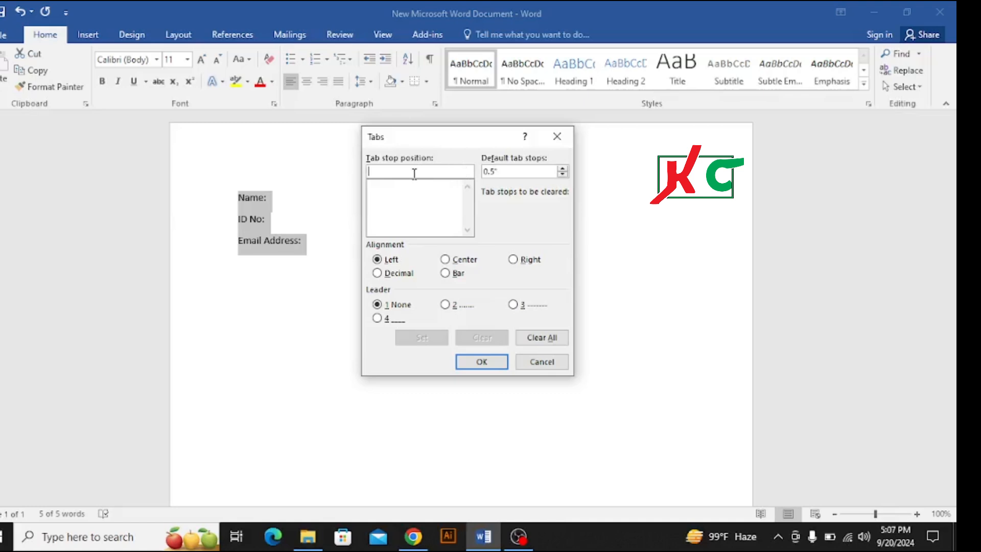
text(3.5)
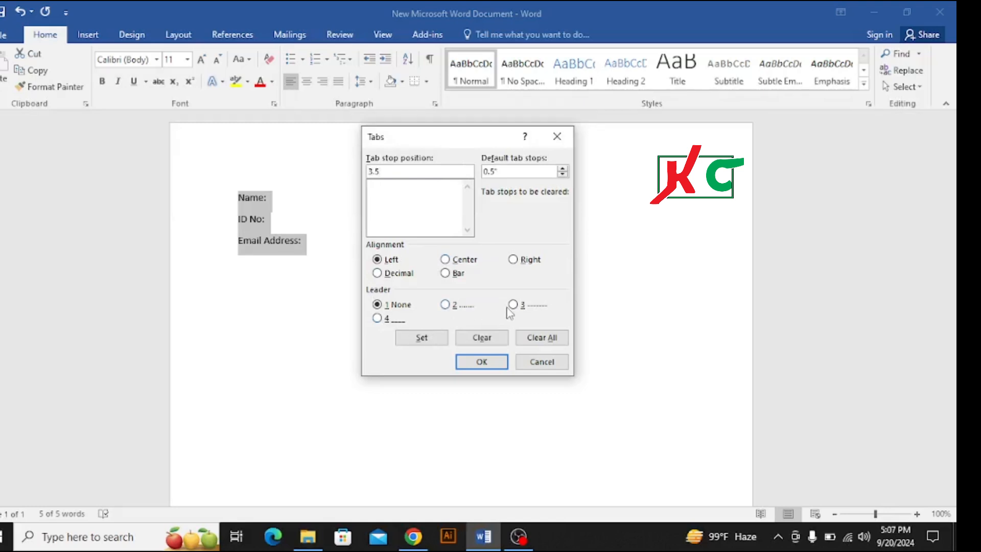
click(445, 305)
click(480, 361)
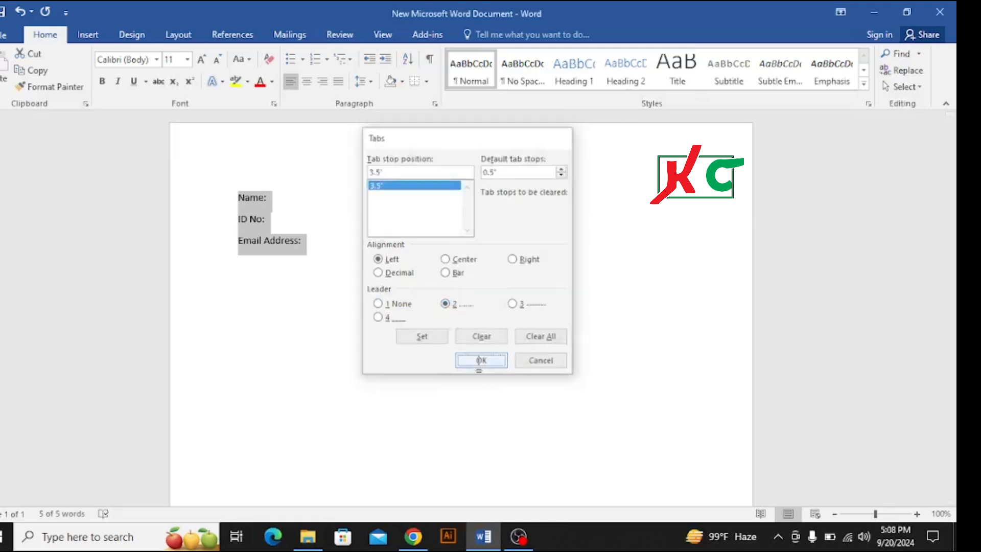
Insert a tab after the colon of each of the three labels to fill the lines with dot leaders.
click(283, 201)
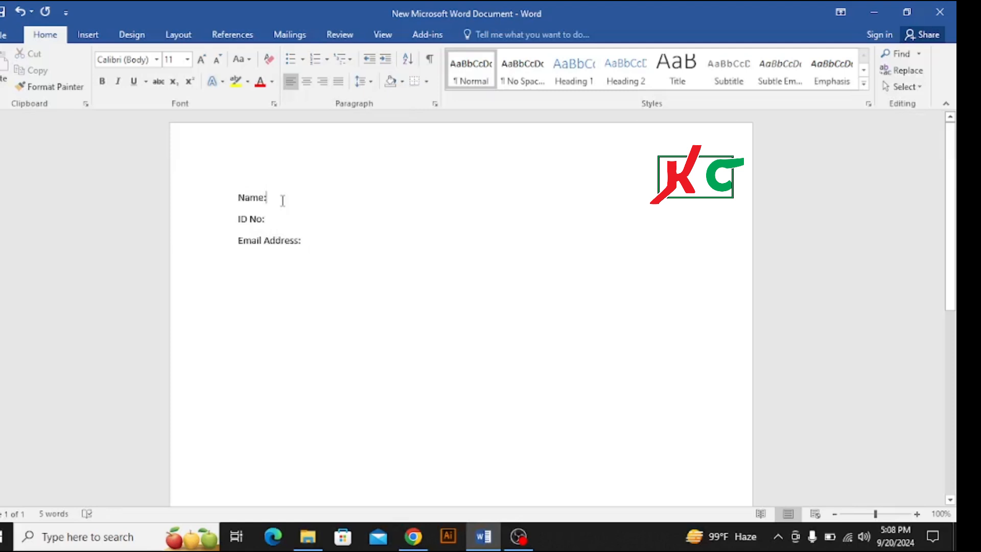
key(Tab)
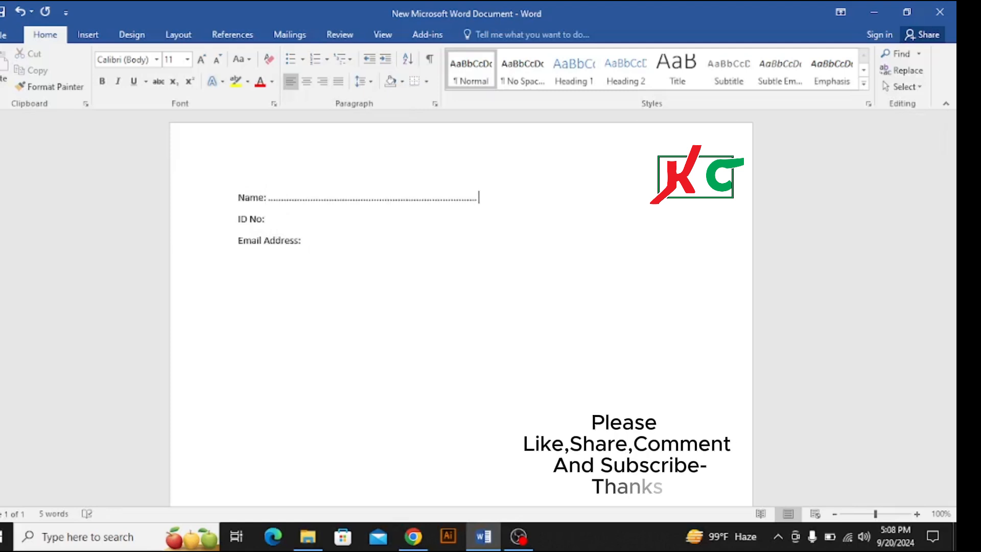
click(279, 221)
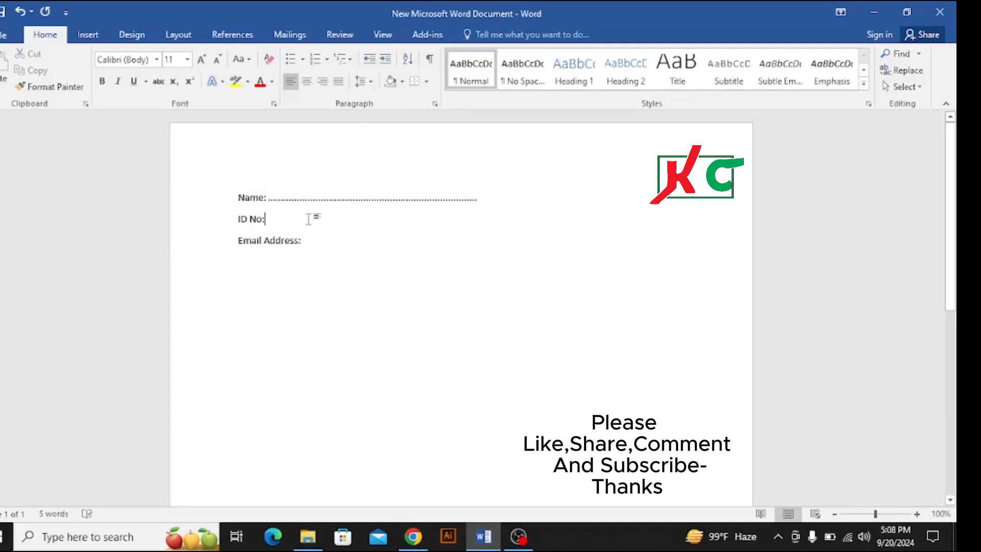
key(Tab)
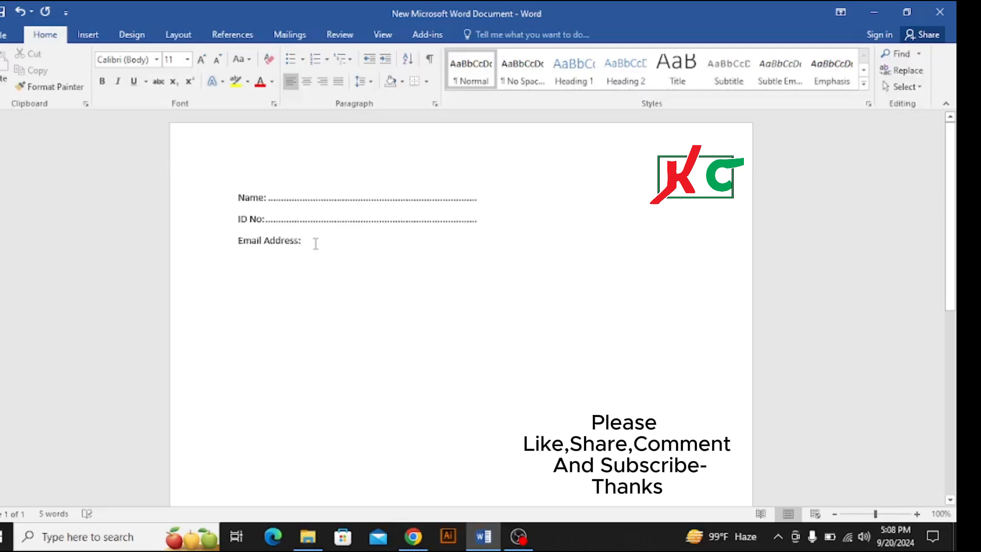
key(Tab)
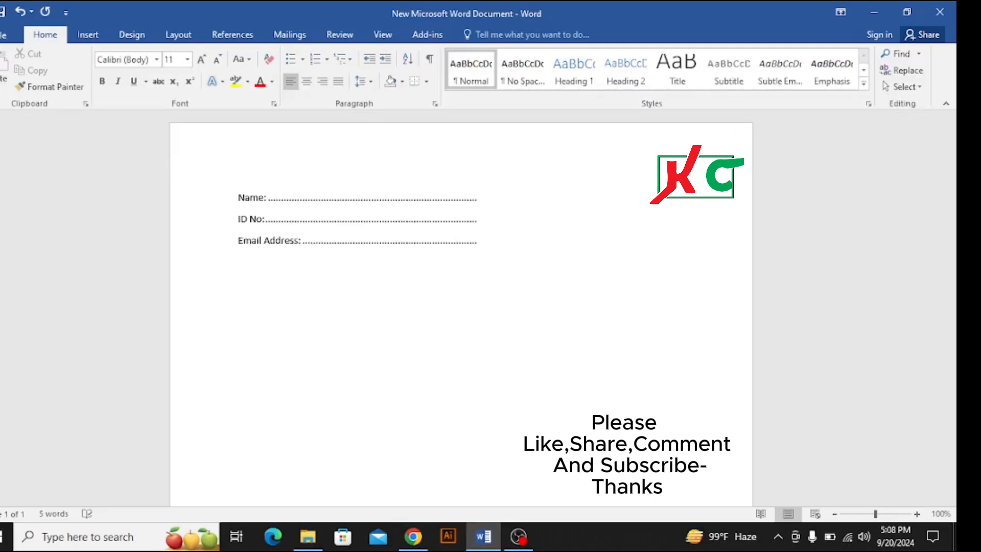